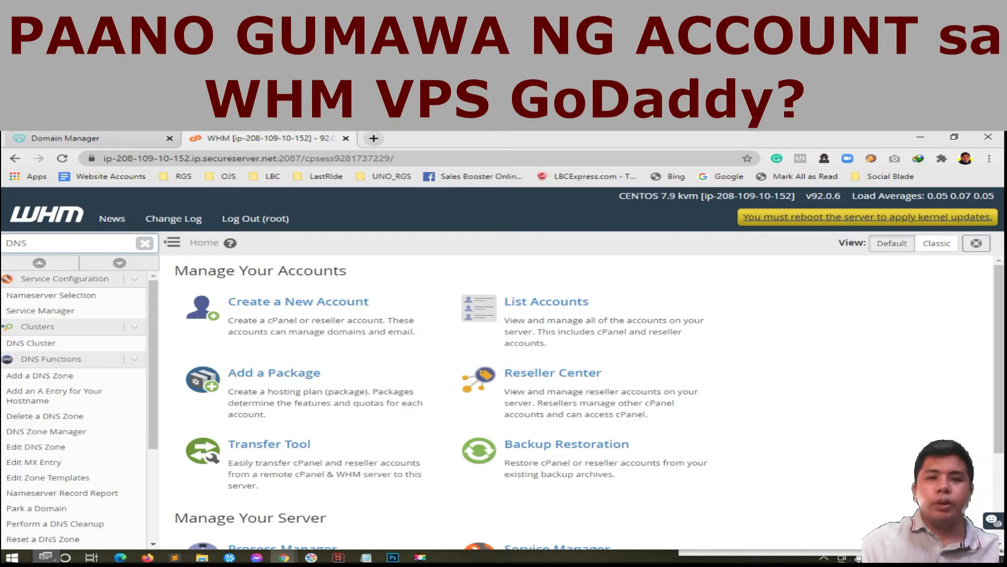
# Start creating a new account and set its domain to markettrends.ph.
pyautogui.click(321, 331)
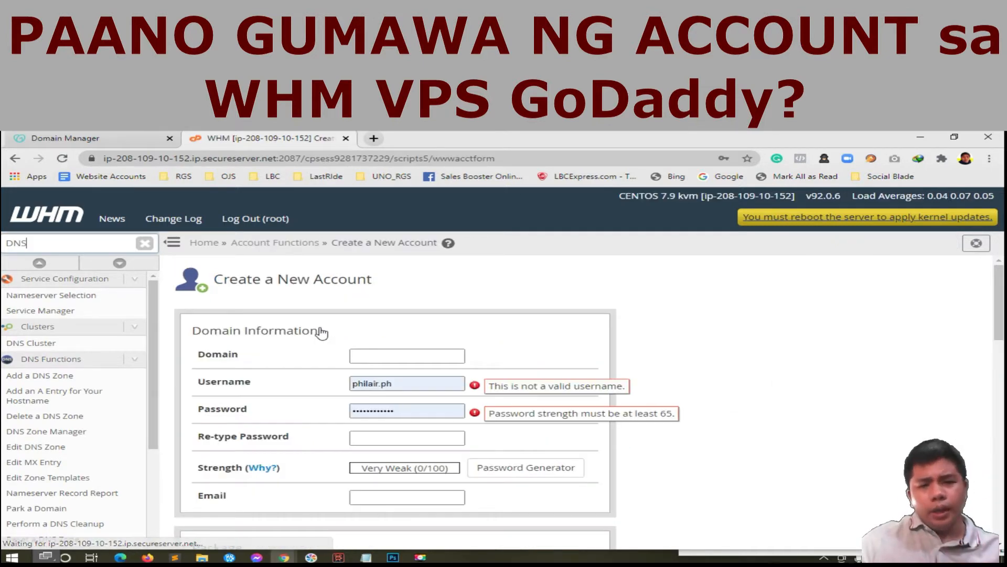
pyautogui.scroll(-1, 720, 355)
pyautogui.scroll(-1, 717, 353)
pyautogui.scroll(2, 717, 353)
pyautogui.click(434, 299)
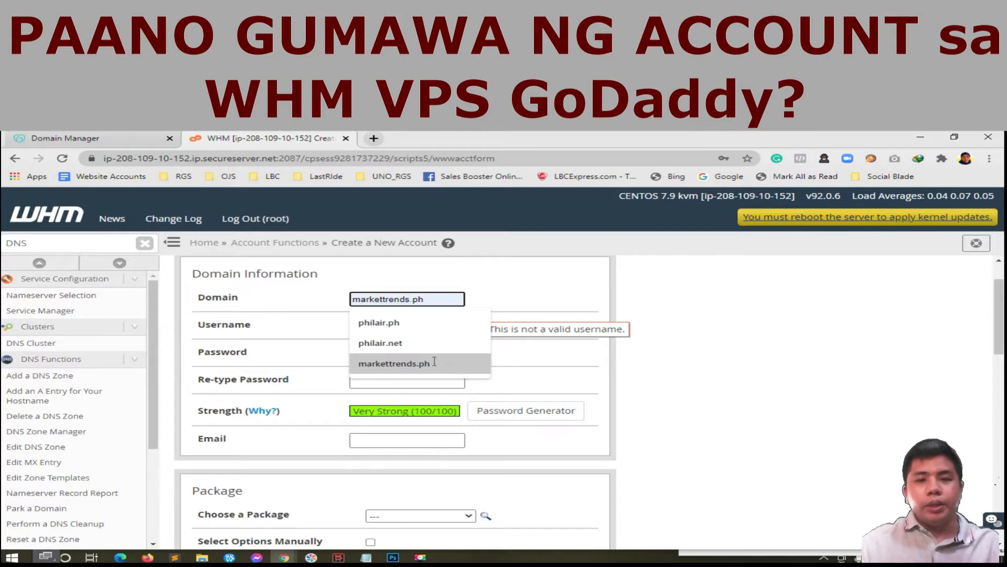
pyautogui.click(434, 364)
# Replace the account's username with mtph2020.
pyautogui.click(354, 327)
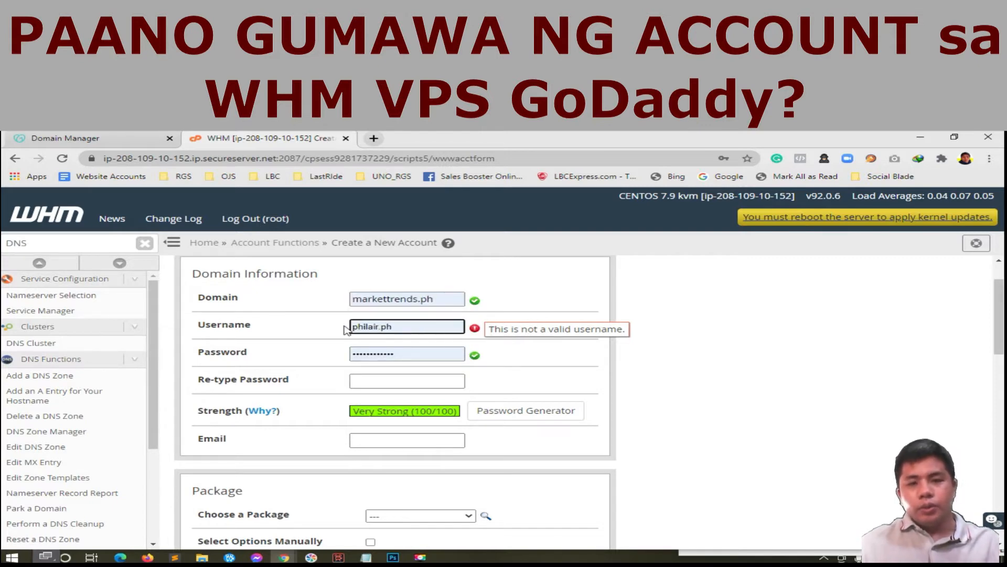
pyautogui.hotkey('ctrl', 'a')
pyautogui.write('m')
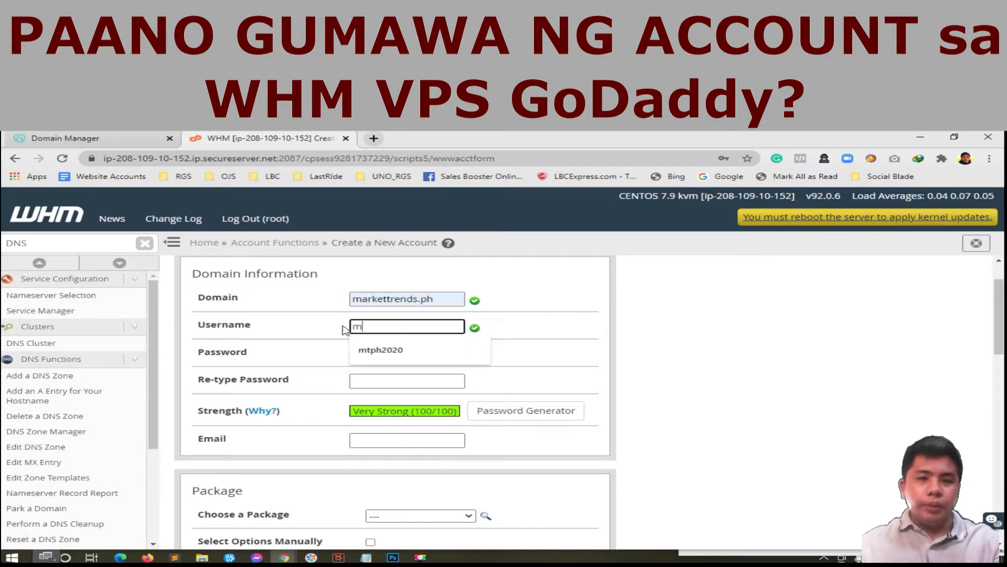
pyautogui.click(401, 350)
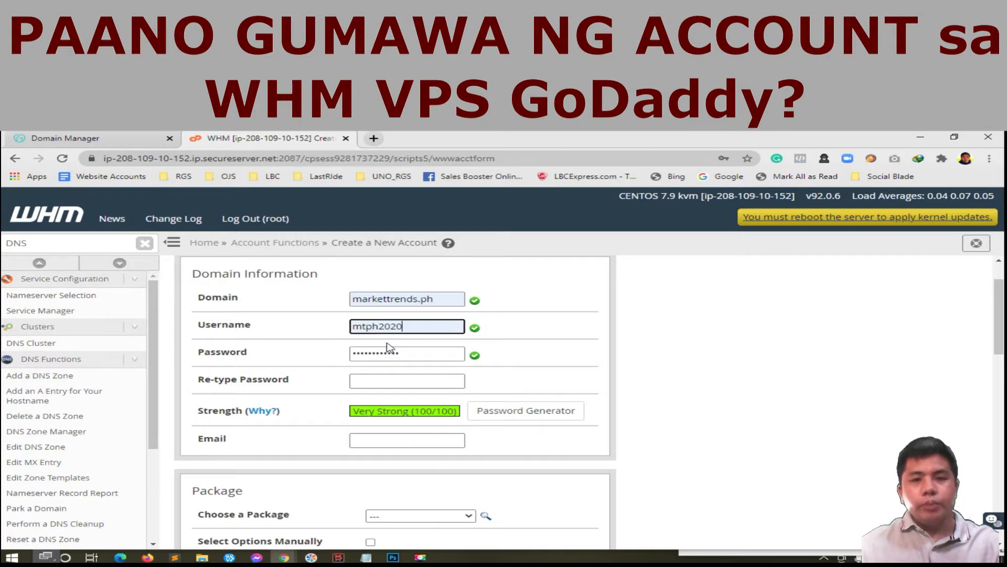
# Generate a random password for the new account, regenerating it several times.
pyautogui.click(502, 417)
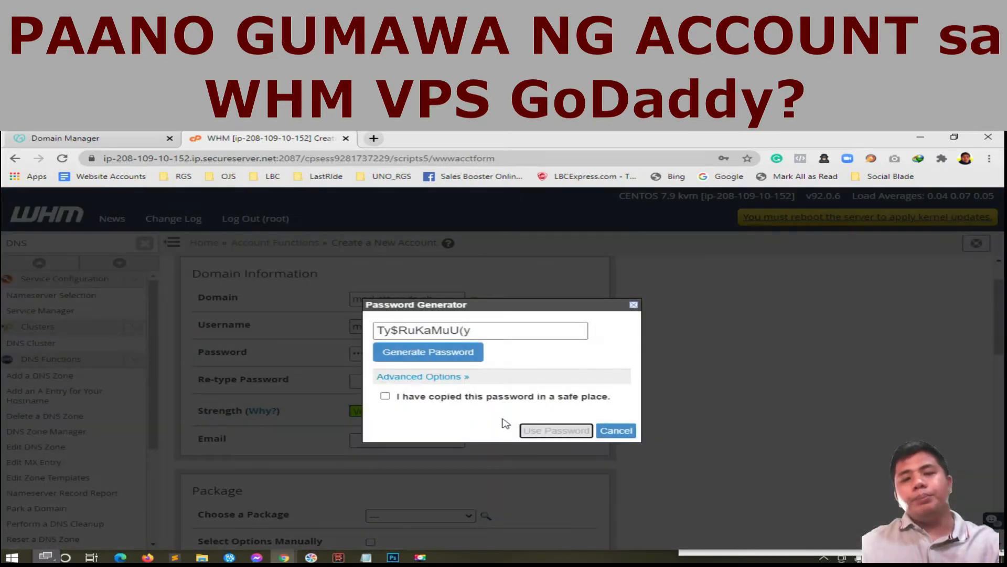
pyautogui.click(459, 361)
pyautogui.click(459, 362)
pyautogui.click(458, 361)
pyautogui.click(459, 361)
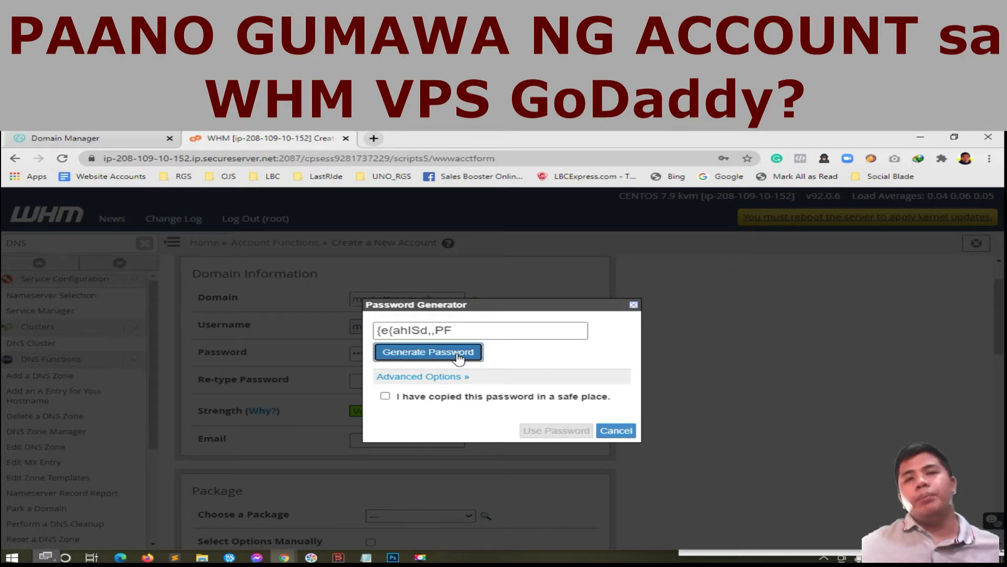
pyautogui.click(458, 359)
pyautogui.click(458, 359)
pyautogui.click(458, 358)
pyautogui.click(458, 358)
pyautogui.click(459, 358)
pyautogui.click(458, 359)
# Copy the generated password, acknowledge that it is stored safely, and use it for the account.
pyautogui.moveTo(474, 332); pyautogui.dragTo(367, 326)
pyautogui.hotkey('ctrl', 'c')
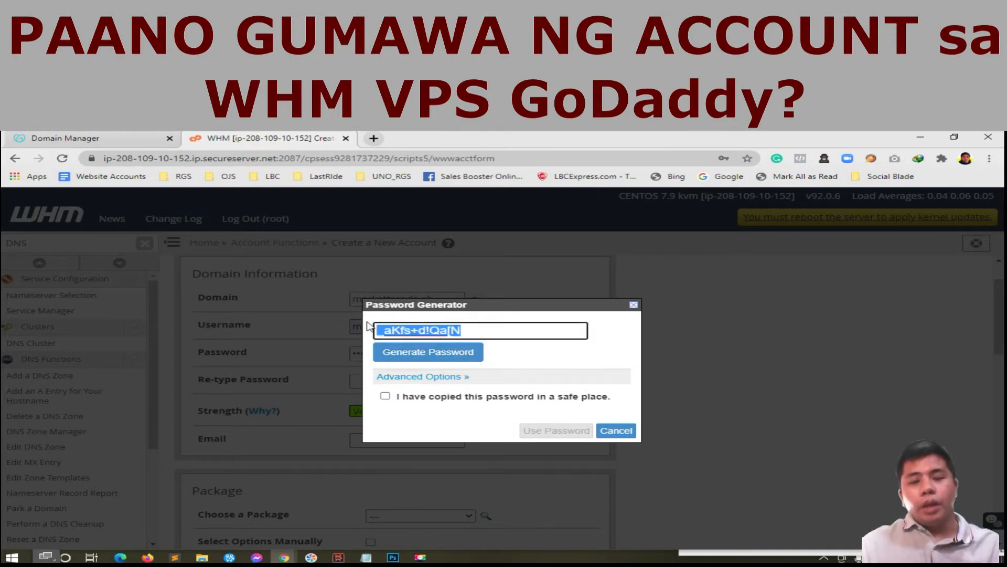
pyautogui.click(385, 397)
pyautogui.click(554, 431)
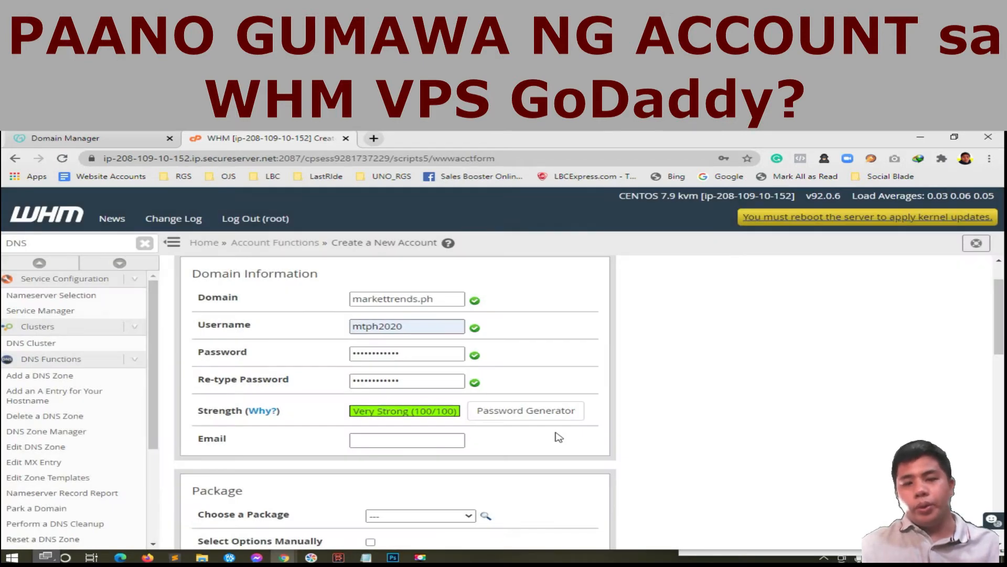
# Switch to the Notepad credentials note and replace the password noted for Markettrends.ph with the copied one.
pyautogui.moveTo(367, 556)
pyautogui.click(409, 535)
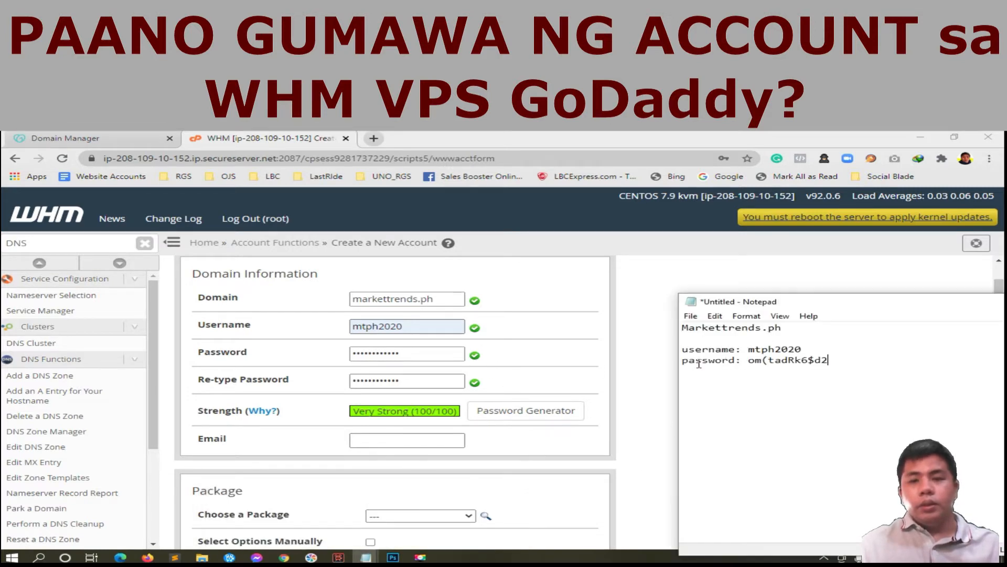
pyautogui.moveTo(749, 361); pyautogui.dragTo(829, 355)
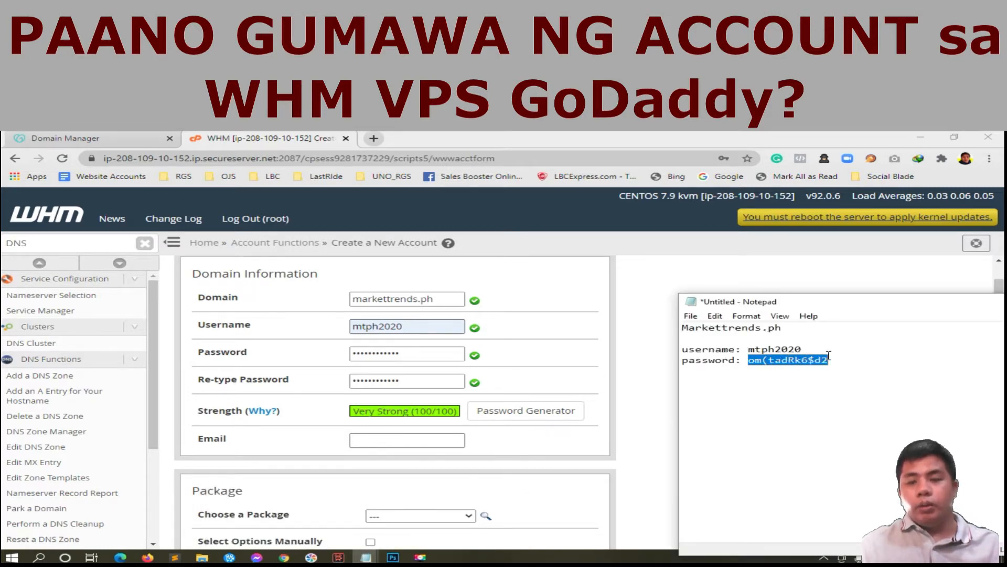
pyautogui.hotkey('ctrl', 'v')
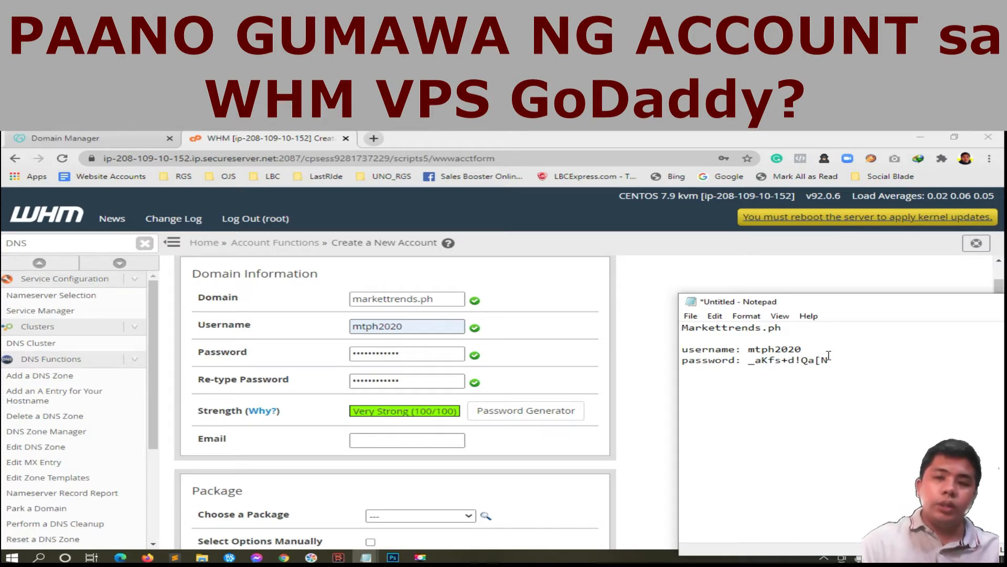
pyautogui.moveTo(846, 301); pyautogui.dragTo(815, 305)
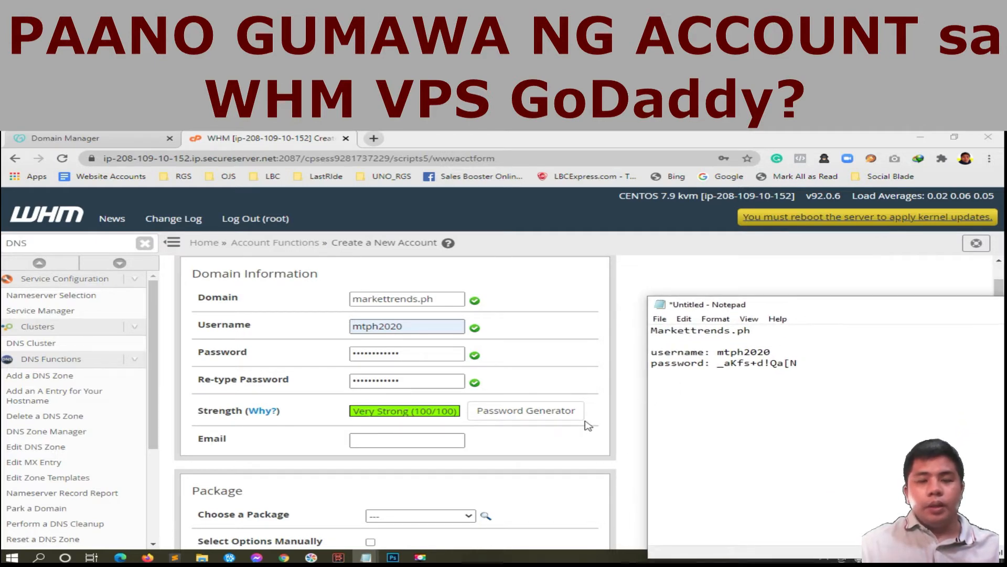
# Return to the account form and fill in the account's contact e-mail.
pyautogui.click(446, 437)
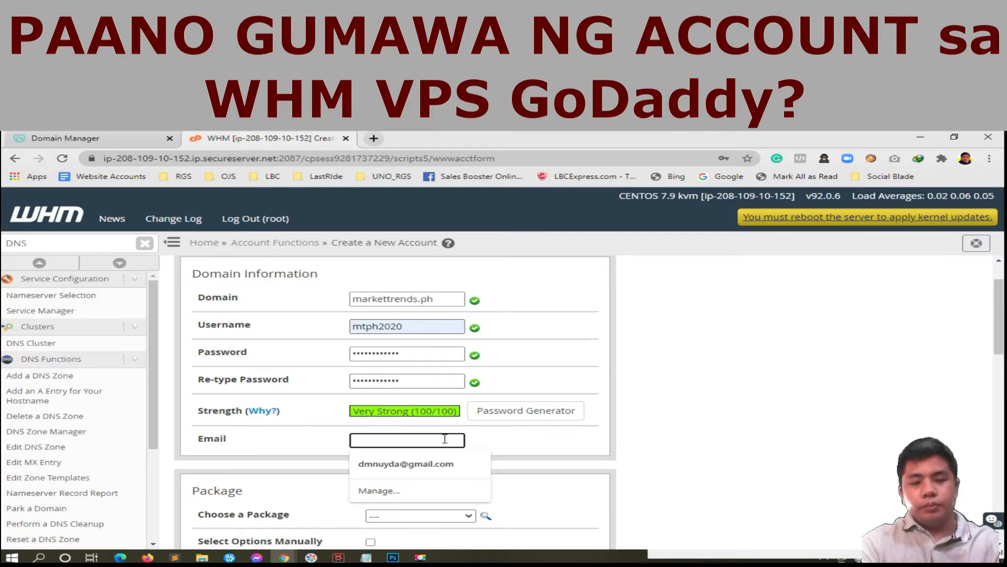
pyautogui.write('dmnvlog')
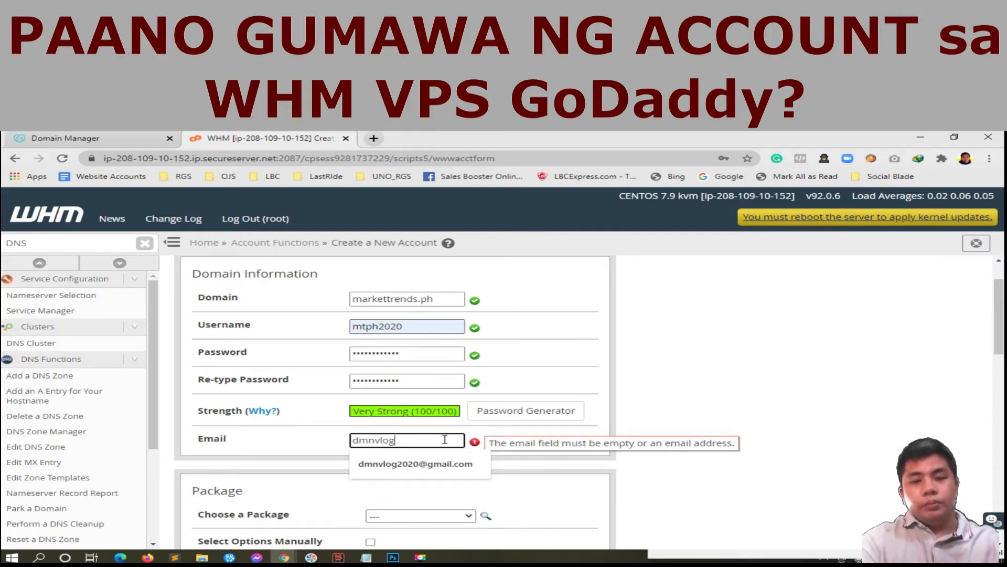
pyautogui.click(395, 463)
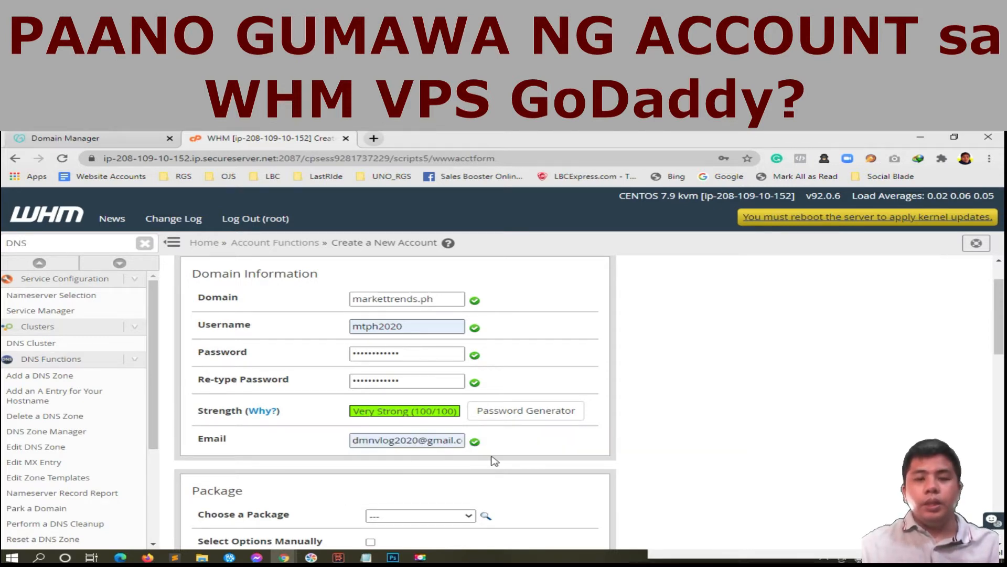
# Assign the default package to the new account.
pyautogui.scroll(-1, 494, 460)
pyautogui.click(468, 459)
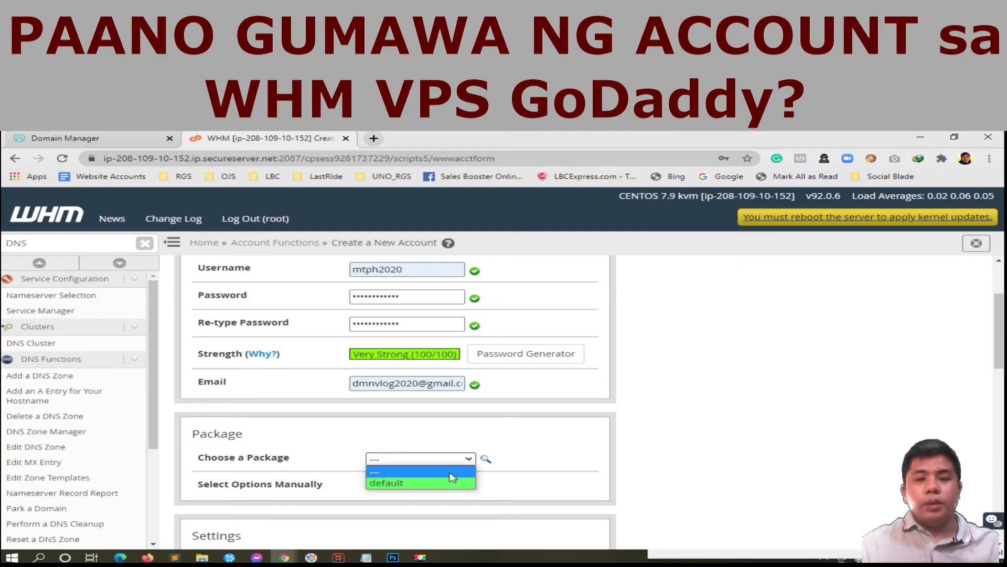
pyautogui.click(452, 482)
# Review the mail routing, reseller and DNS settings, and submit the form to create the markettrends.ph account.
pyautogui.scroll(-3, 536, 450)
pyautogui.scroll(-5, 535, 455)
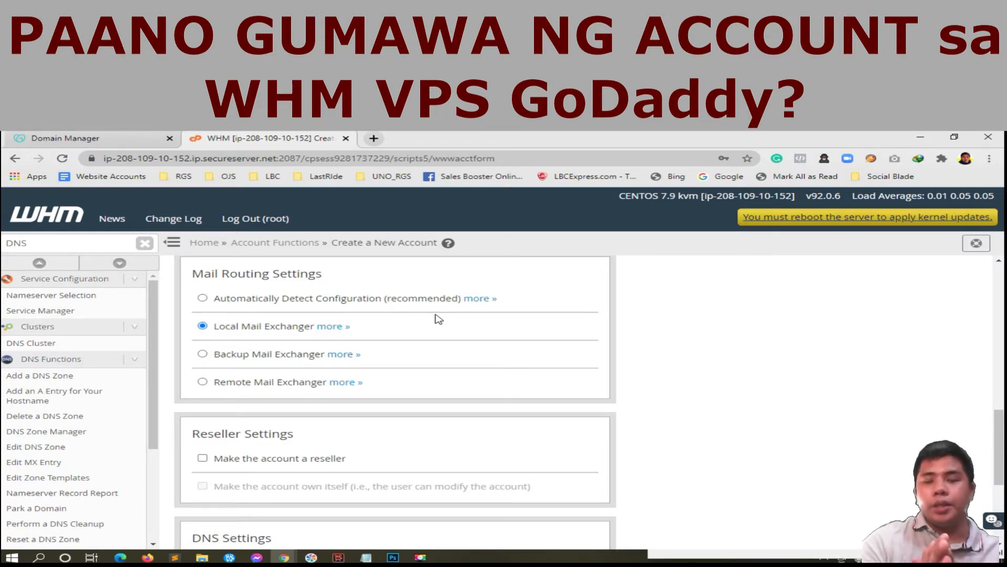
pyautogui.scroll(-2, 648, 361)
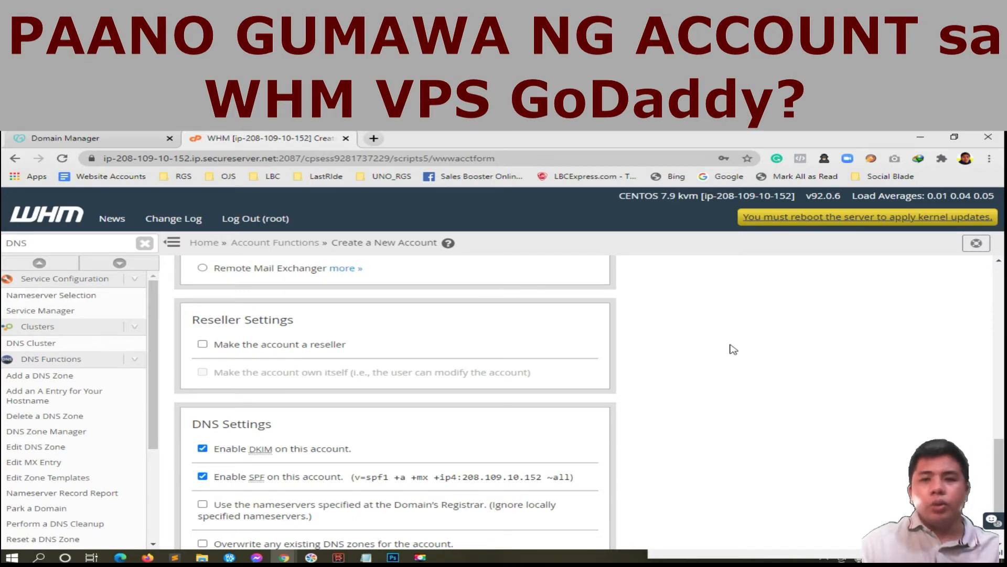
pyautogui.scroll(-2, 732, 349)
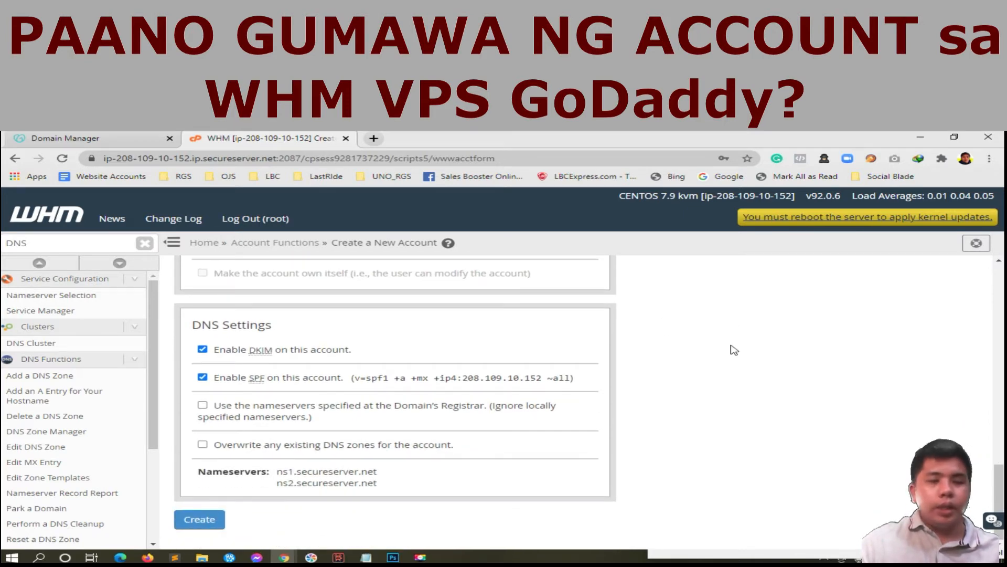
pyautogui.scroll(4, 734, 350)
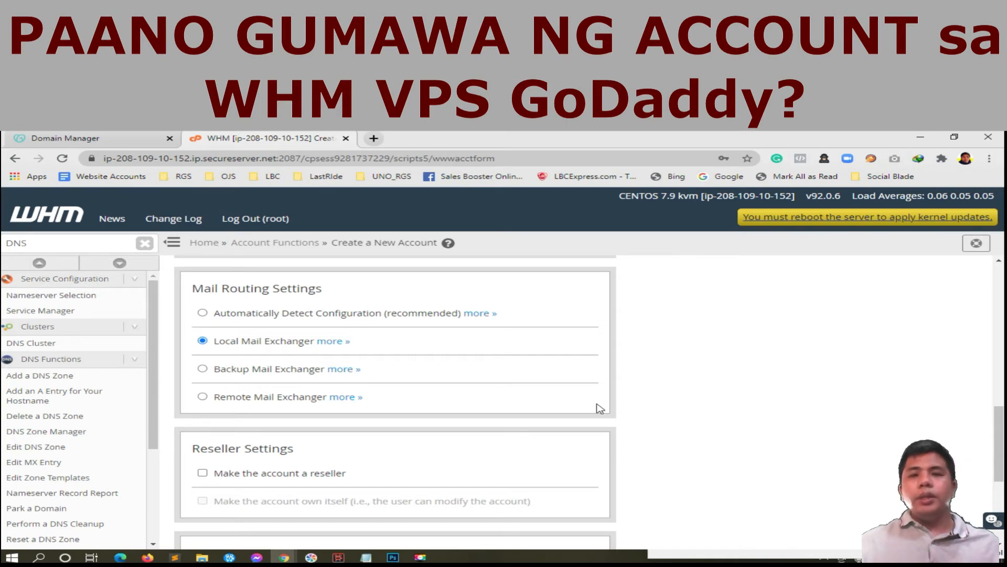
pyautogui.scroll(-4, 601, 408)
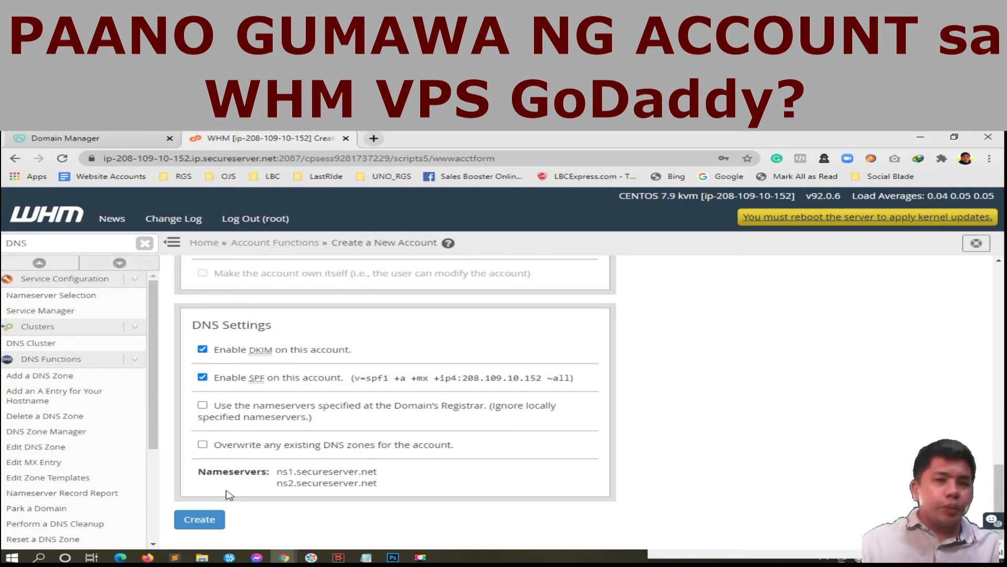
pyautogui.click(219, 518)
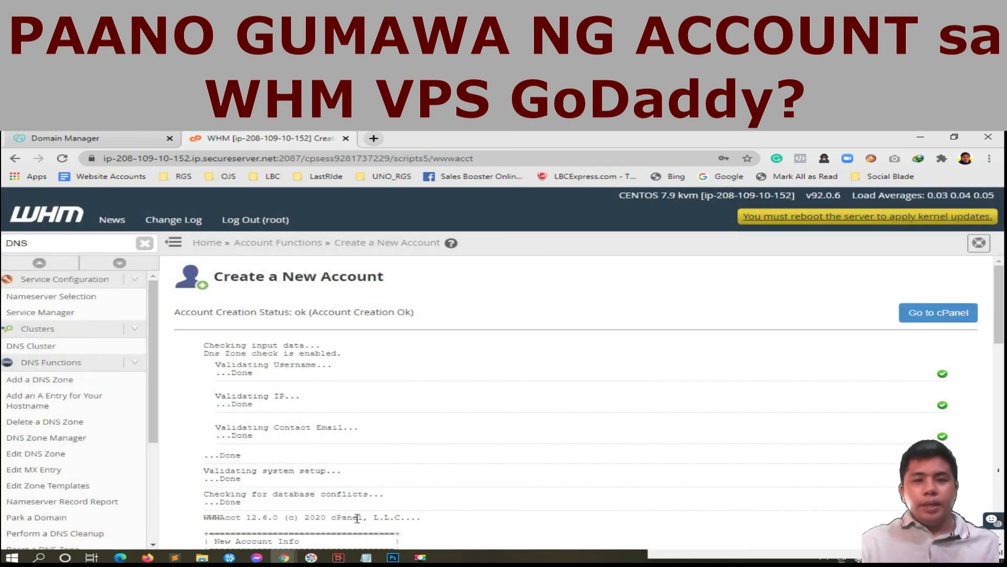
# Check the account creation log, and open the new account's cPanel to look over its tools and general information.
pyautogui.scroll(-10, 375, 423)
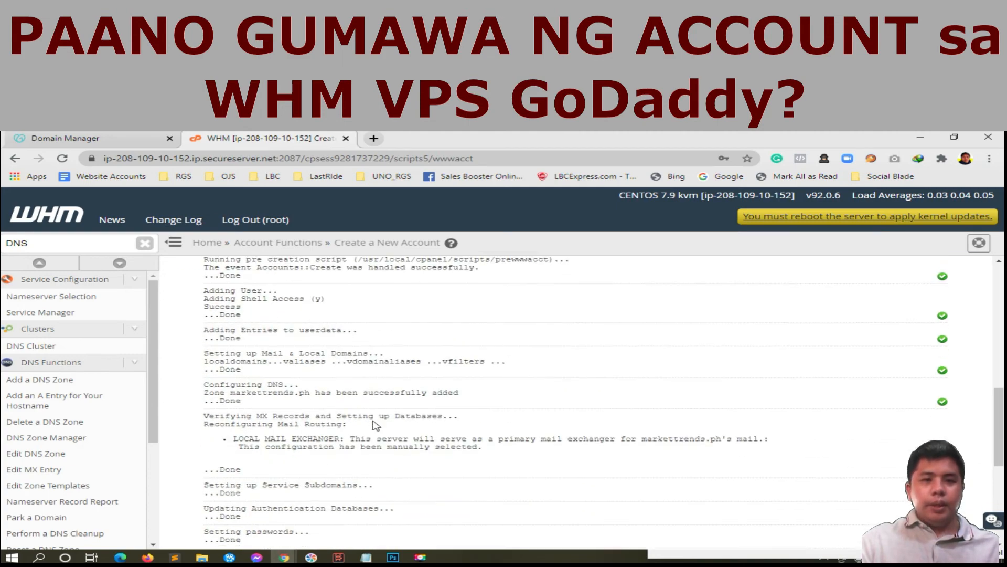
pyautogui.scroll(-5, 375, 423)
pyautogui.scroll(15, 377, 428)
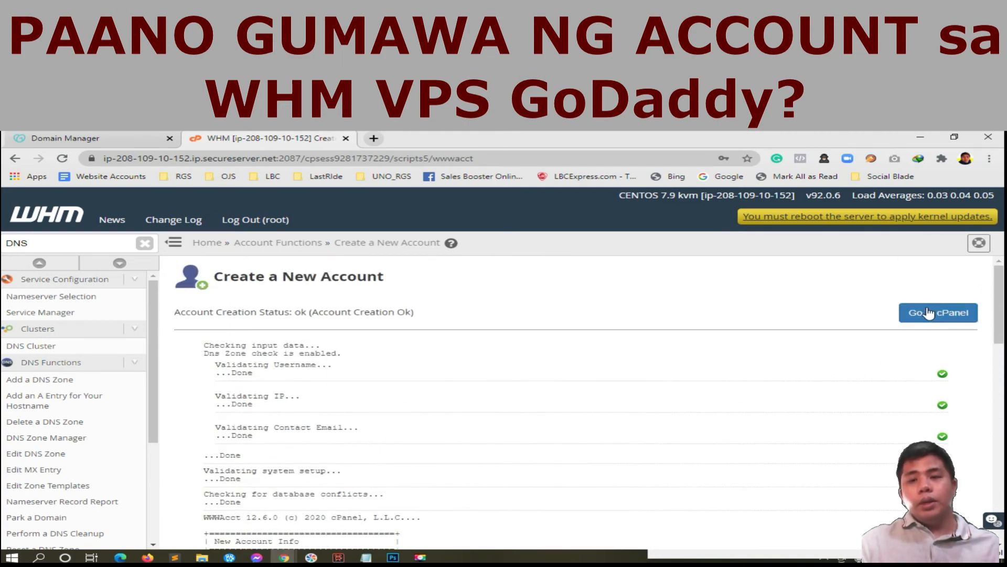
pyautogui.click(928, 314)
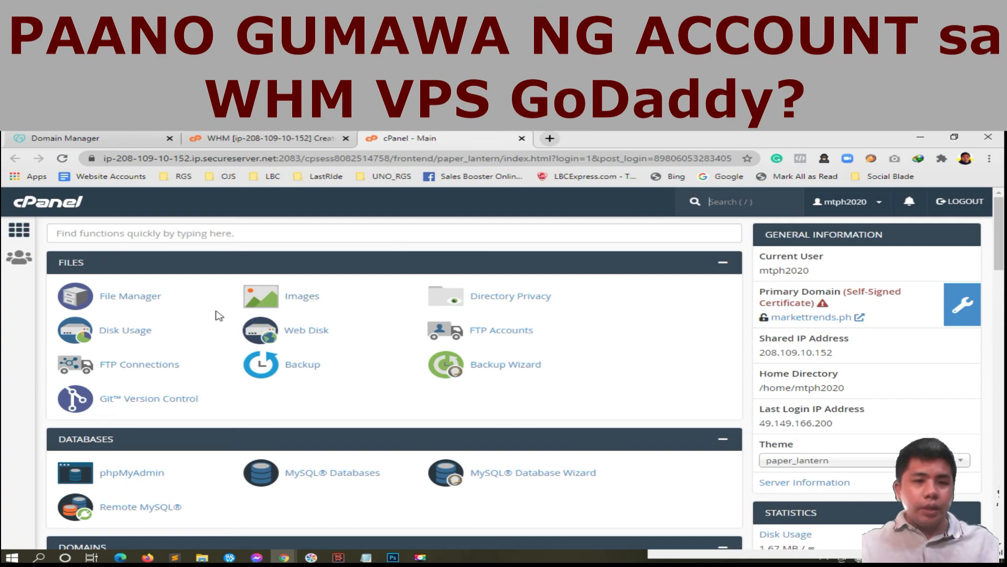
pyautogui.scroll(-9, 217, 329)
pyautogui.scroll(9, 216, 329)
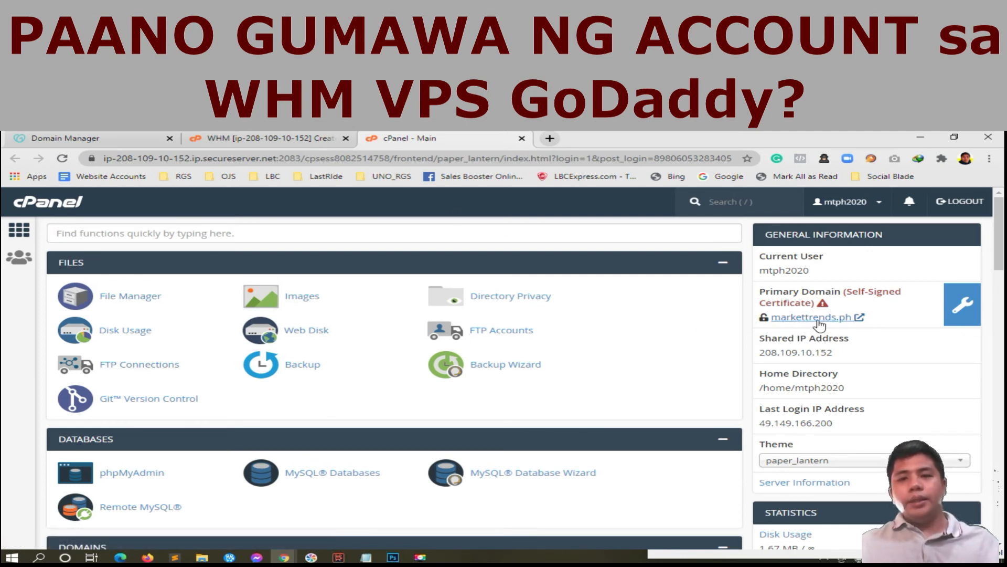
pyautogui.scroll(-3, 608, 447)
pyautogui.scroll(1, 608, 447)
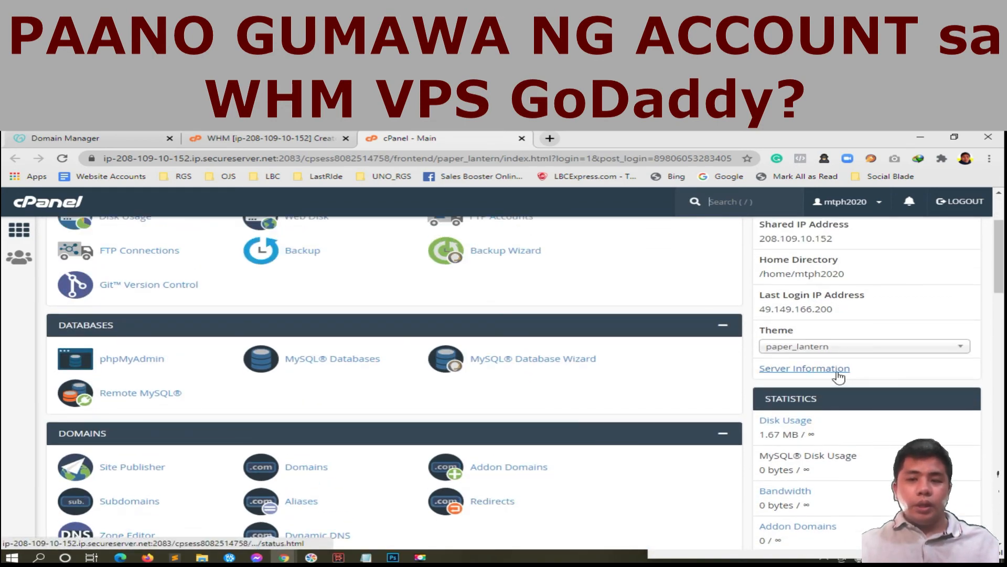
pyautogui.scroll(-3, 607, 348)
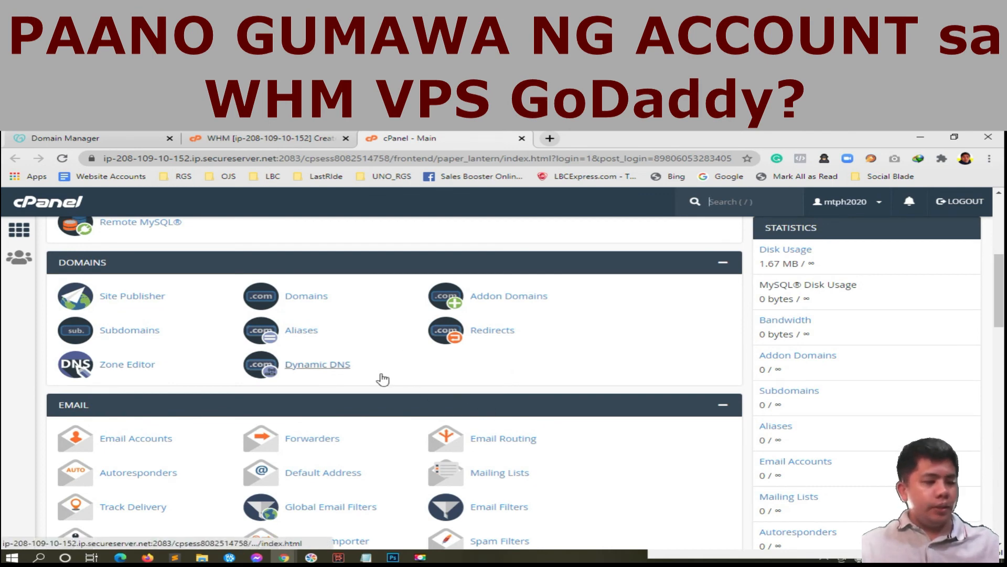
pyautogui.scroll(5, 381, 378)
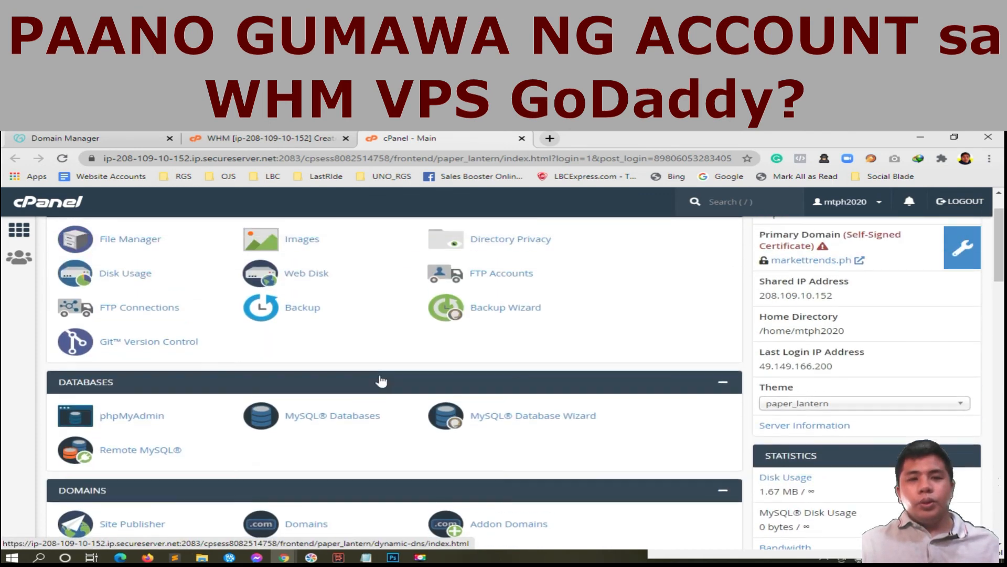
# Return to WHM and open the markettrends.ph zone in Edit DNS Zone to examine its records.
pyautogui.click(278, 139)
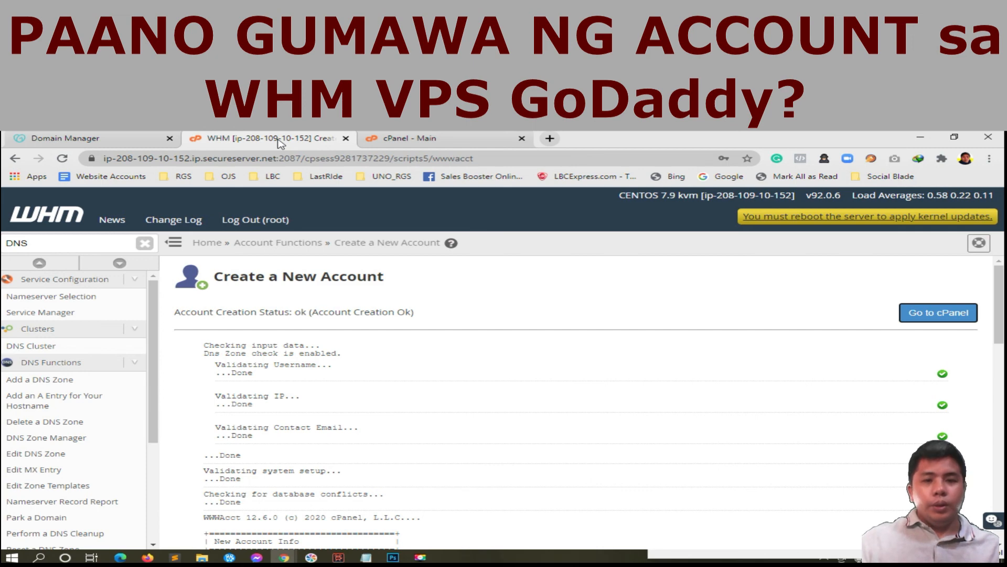
pyautogui.scroll(-4, 344, 329)
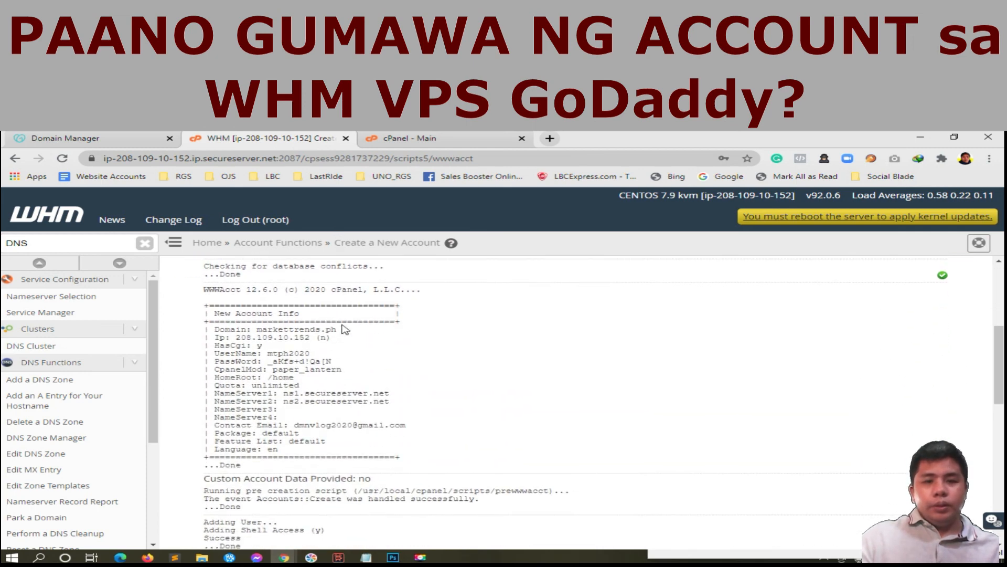
pyautogui.scroll(-2, 344, 328)
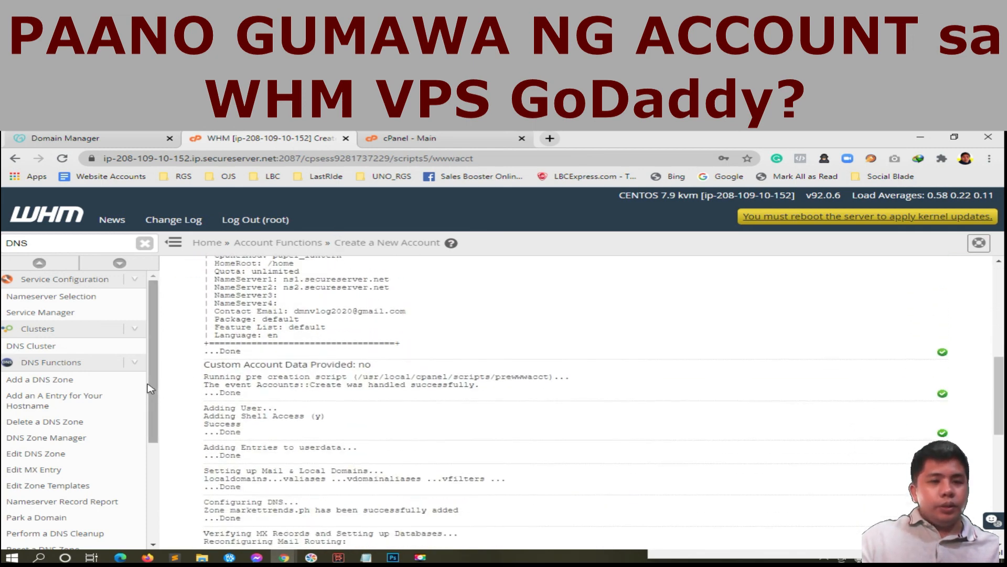
pyautogui.moveTo(155, 362); pyautogui.dragTo(155, 382)
pyautogui.click(47, 425)
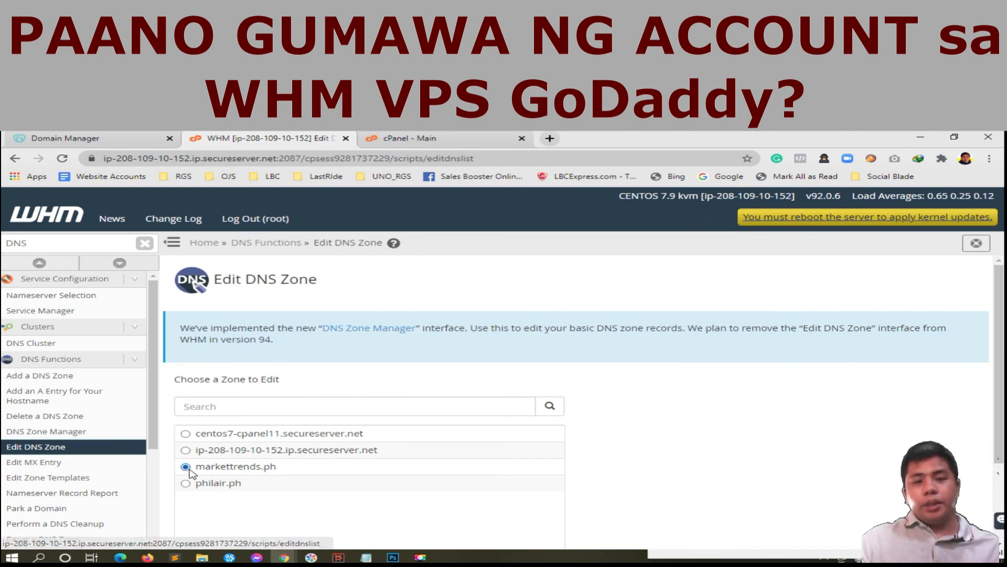
pyautogui.scroll(-2, 617, 402)
pyautogui.click(206, 515)
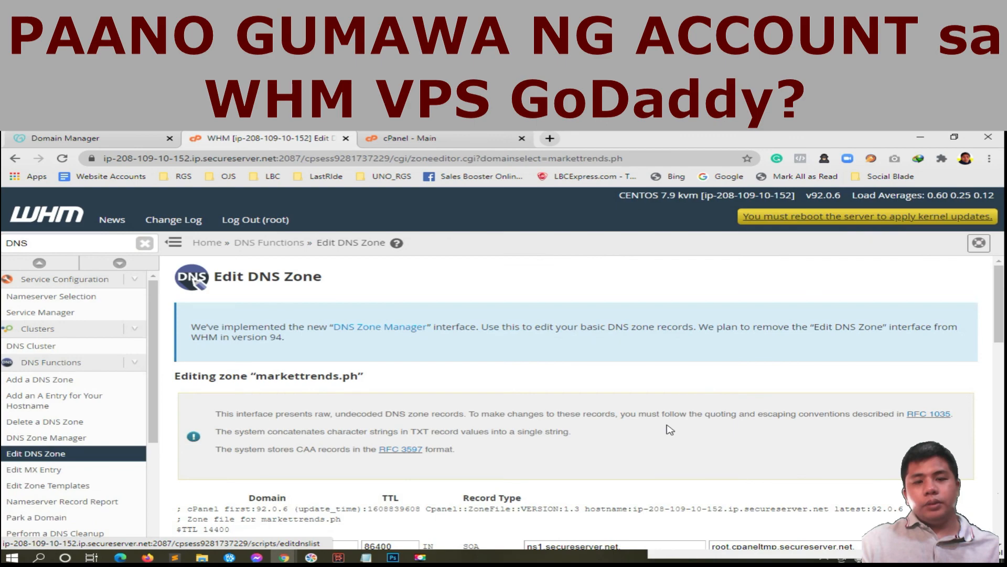
pyautogui.scroll(-5, 670, 429)
pyautogui.scroll(5, 668, 424)
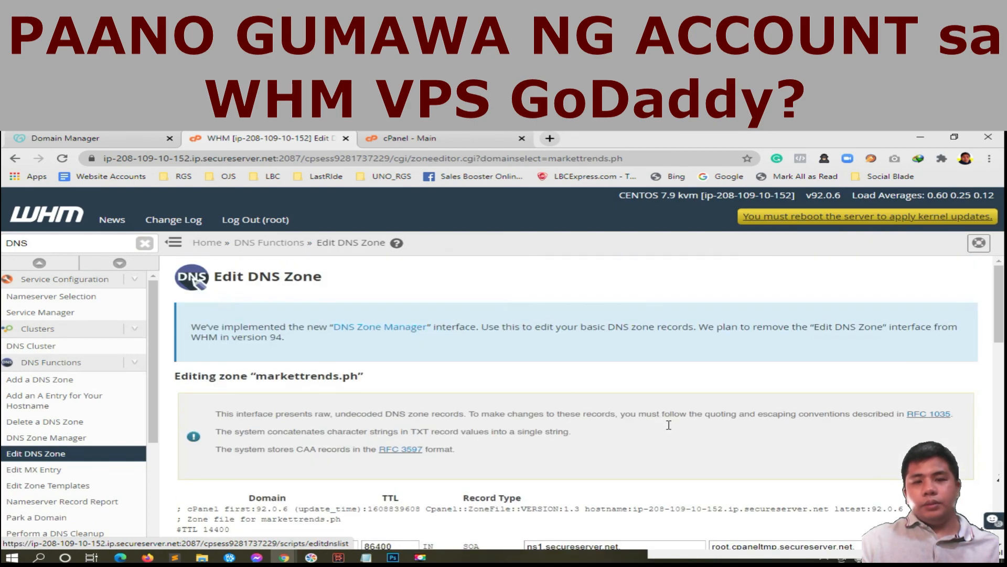
pyautogui.scroll(-4, 668, 425)
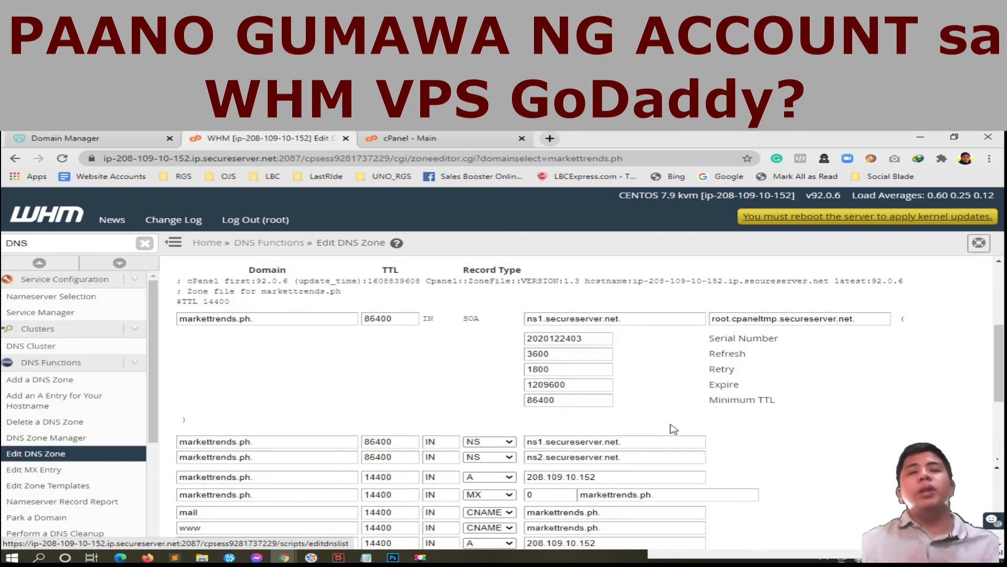